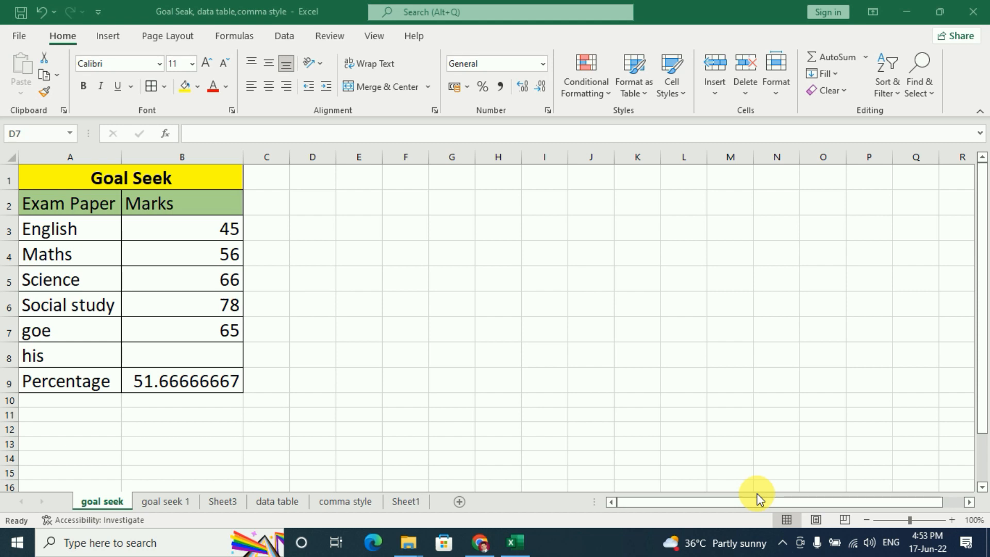
Examine the exam papers, their marks, the empty mark for his and the Percentage formula on the goal seek sheet.
click(150, 205)
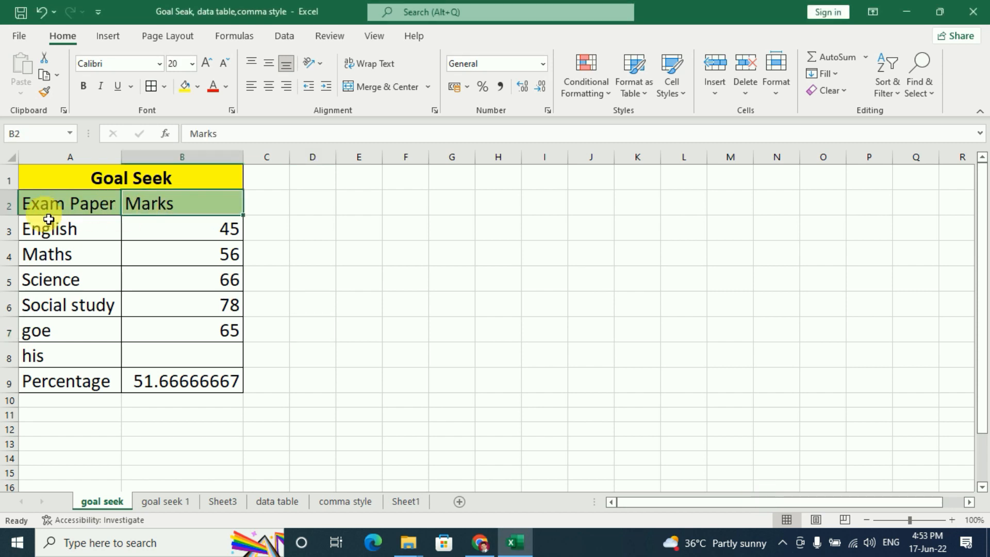
click(58, 232)
click(204, 238)
click(85, 259)
click(209, 260)
click(115, 283)
click(195, 289)
click(103, 305)
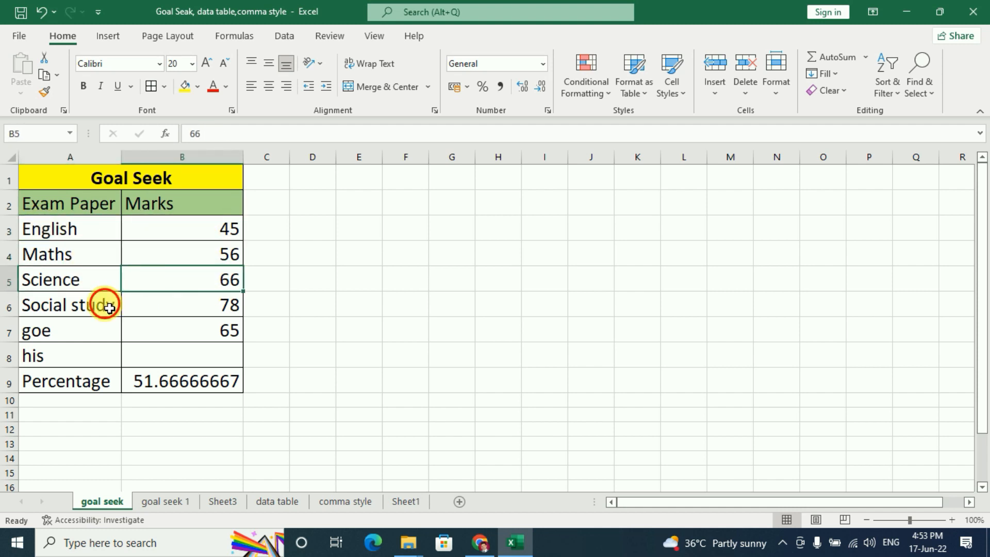
click(208, 303)
click(77, 329)
click(141, 344)
click(71, 347)
click(176, 358)
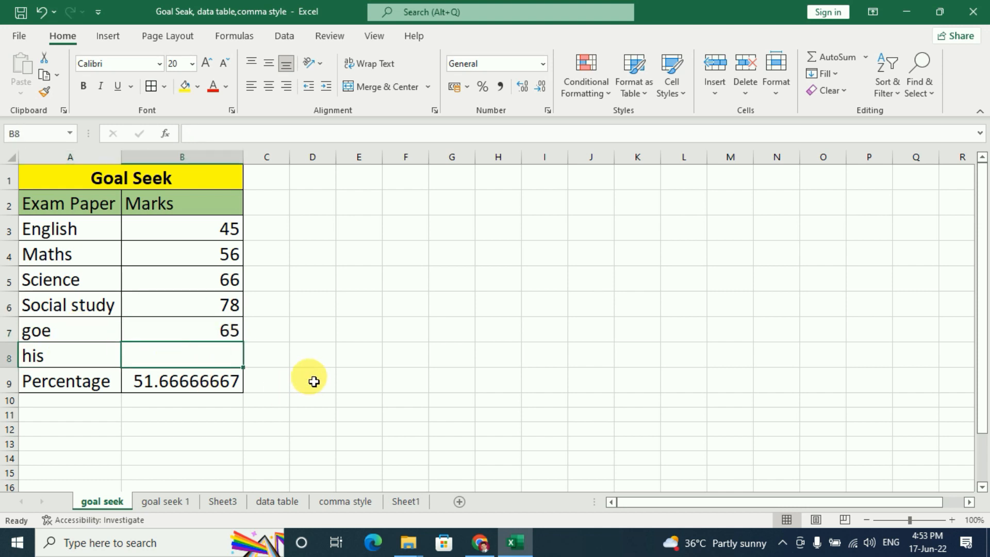
key(Down)
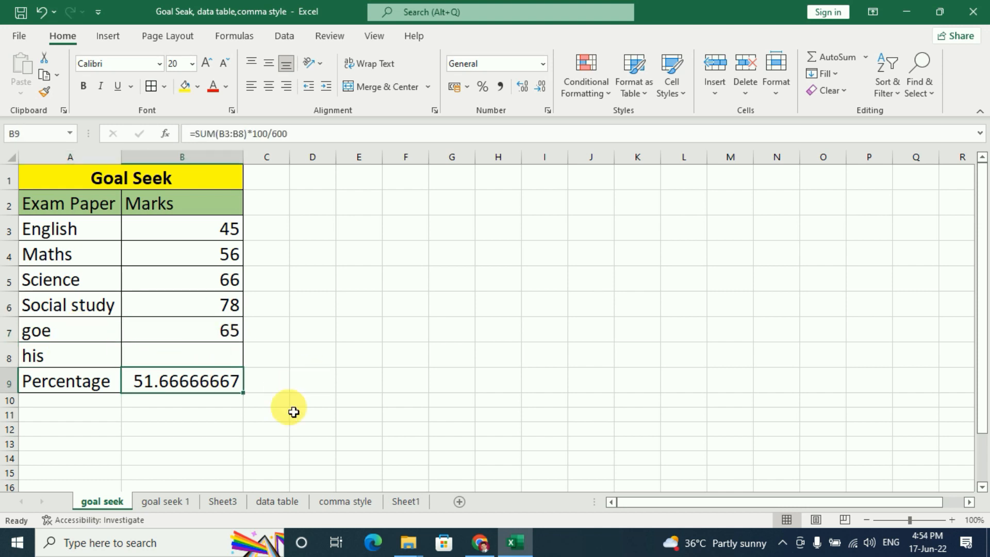
click(167, 361)
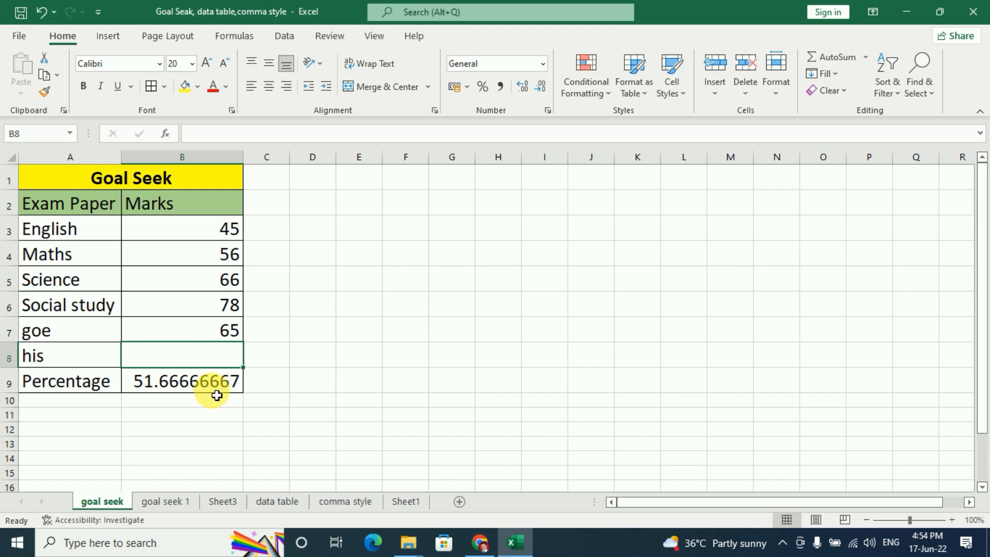
click(287, 39)
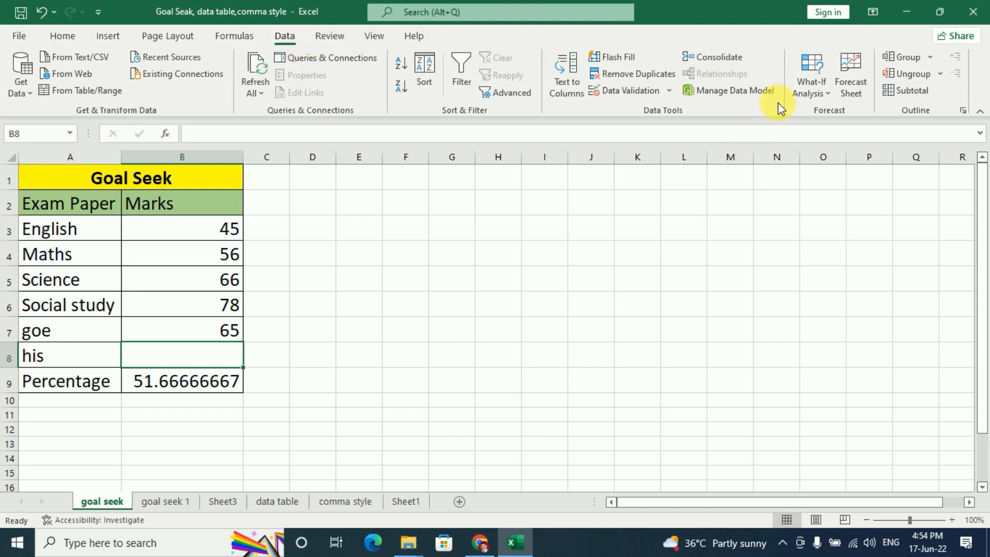
click(803, 94)
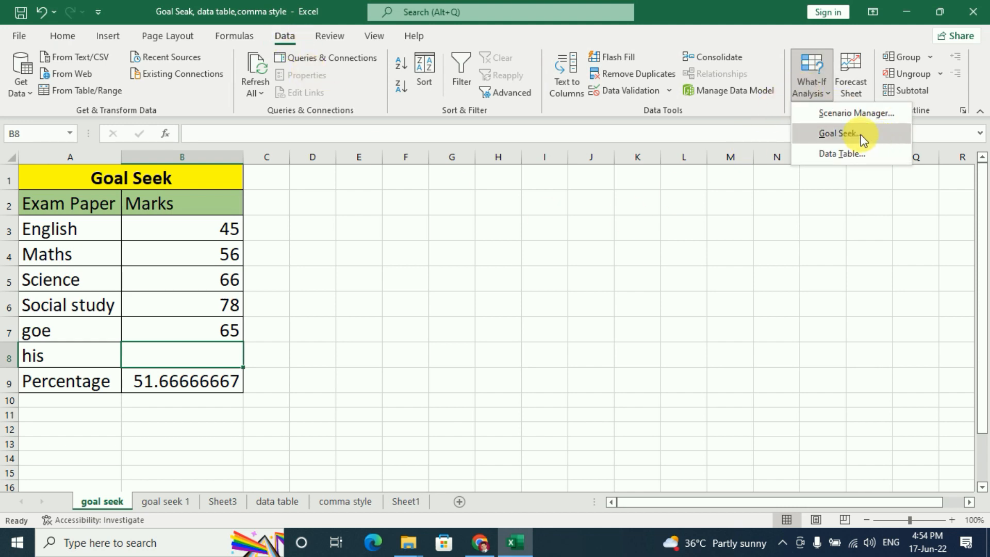
click(861, 134)
drag(697, 263, 552, 144)
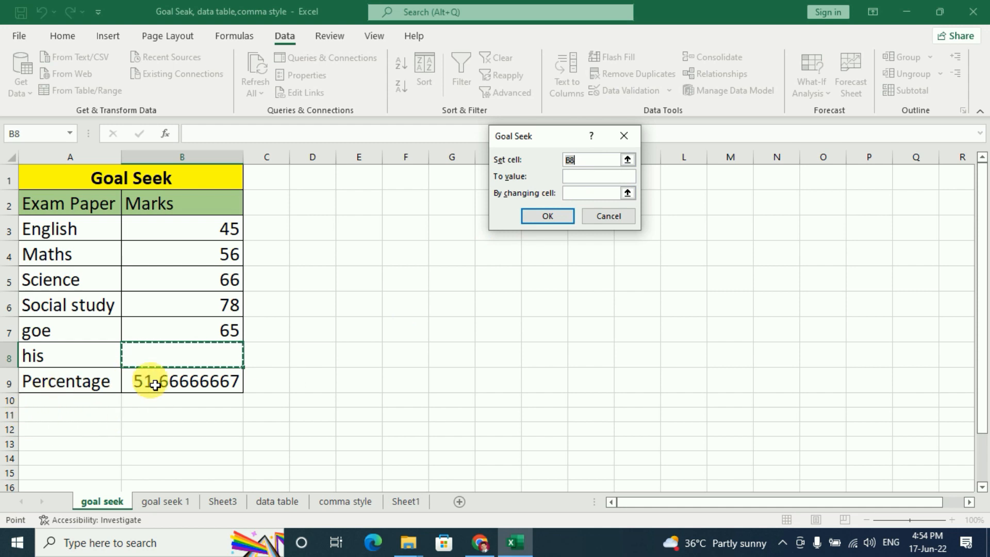
click(608, 216)
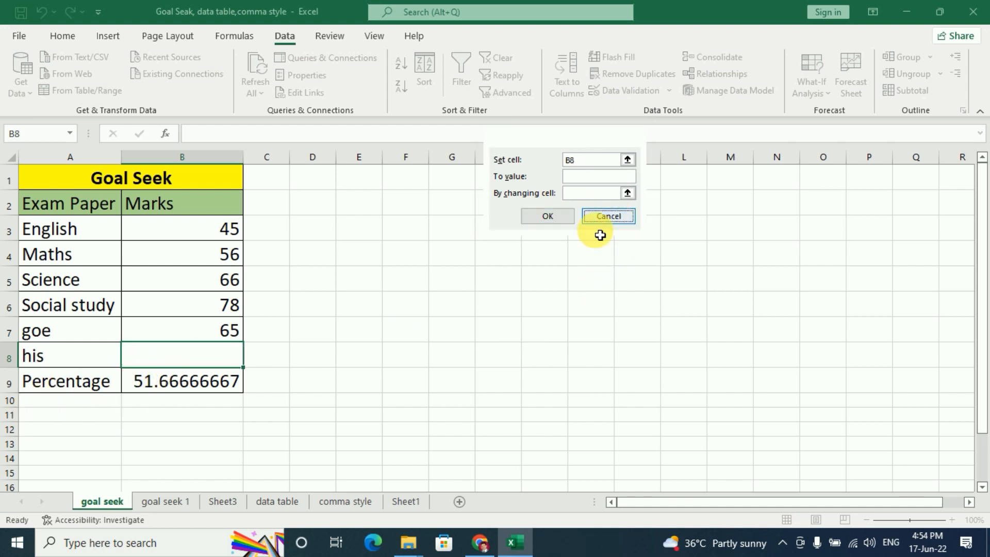
Replace the Percentage formula in cell B9 with =sum(B3:B8)/600*100.
click(203, 381)
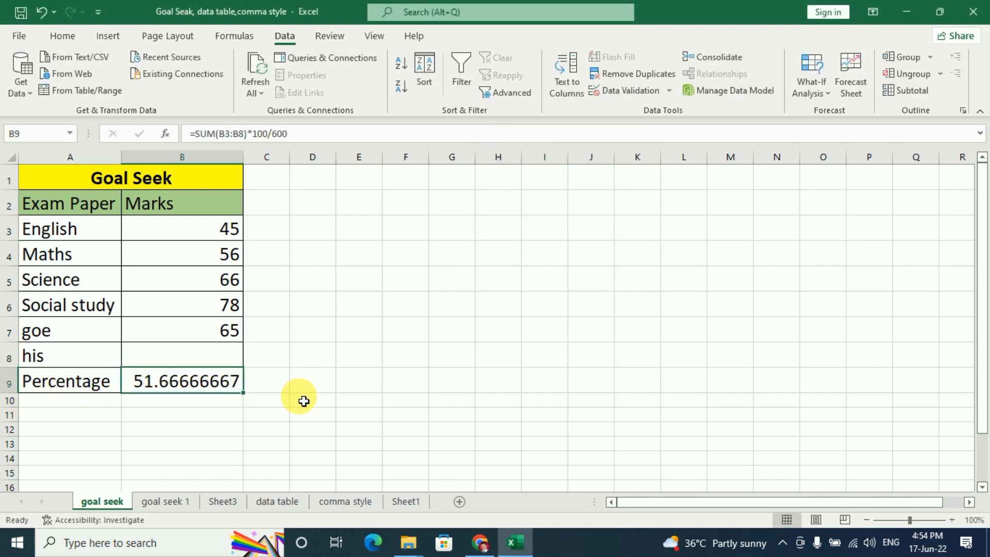
key(Delete)
click(186, 415)
click(199, 388)
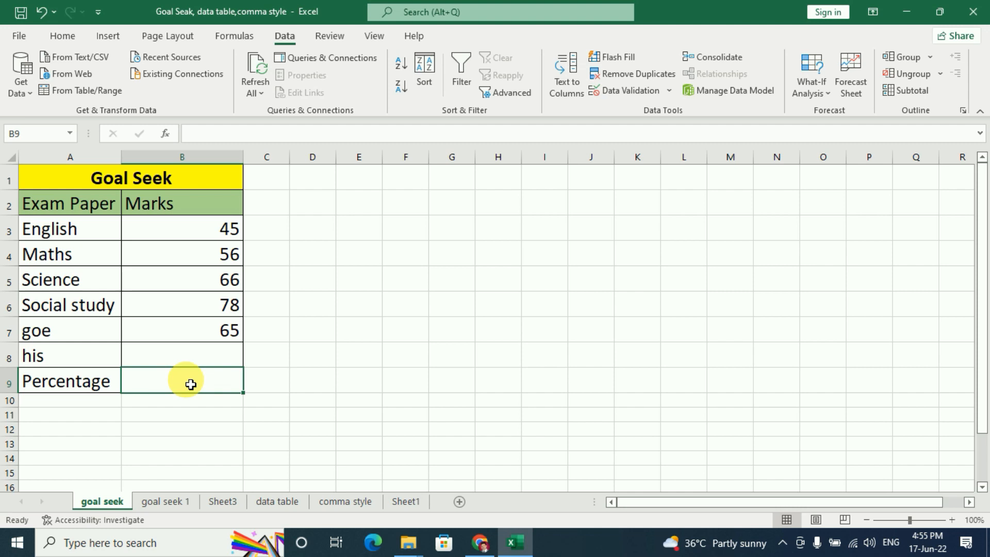
text(=su)
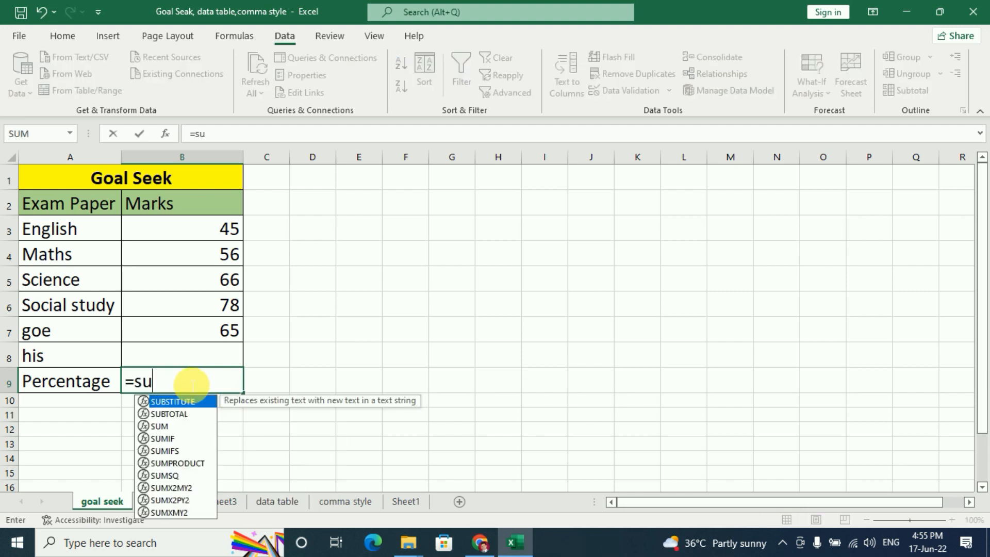
text(m)
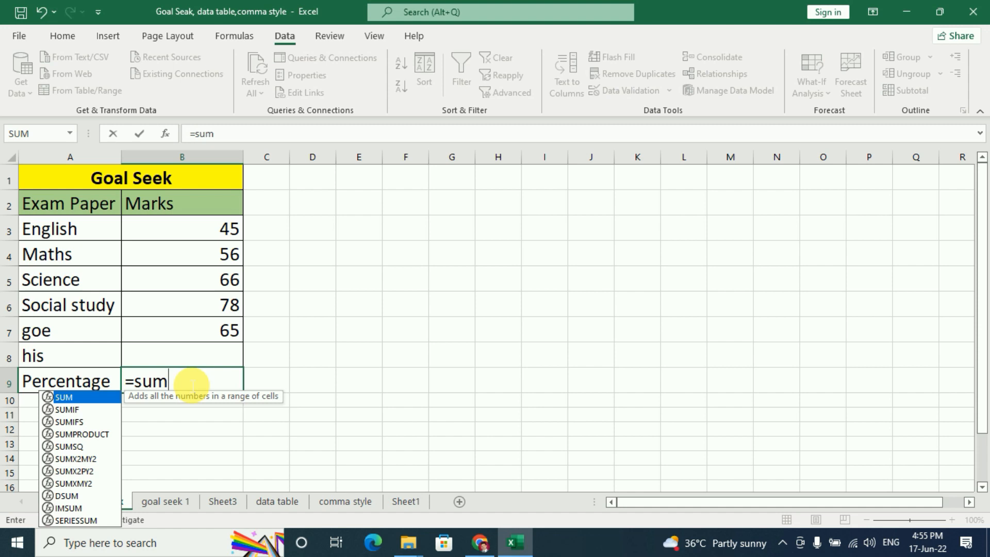
text(()
click(203, 233)
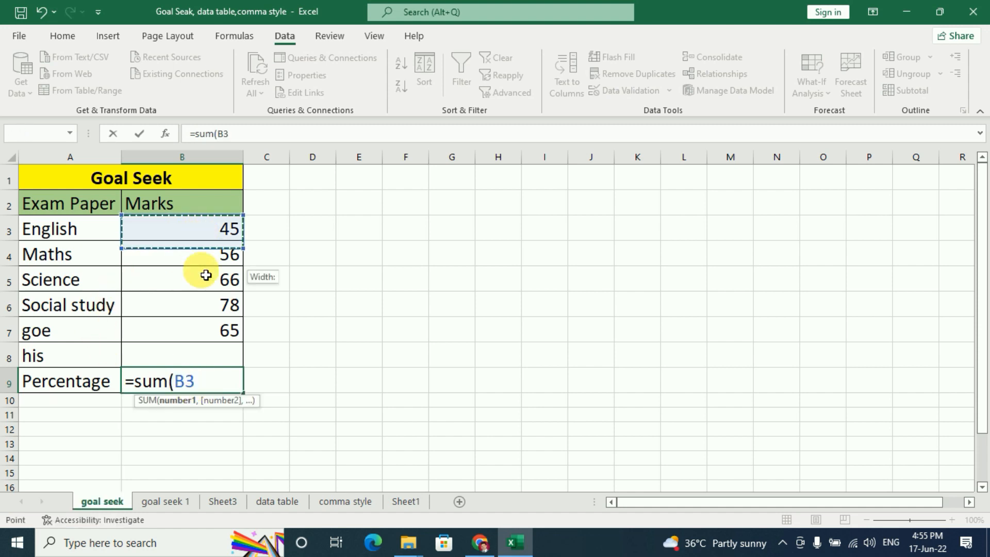
drag(206, 276, 206, 355)
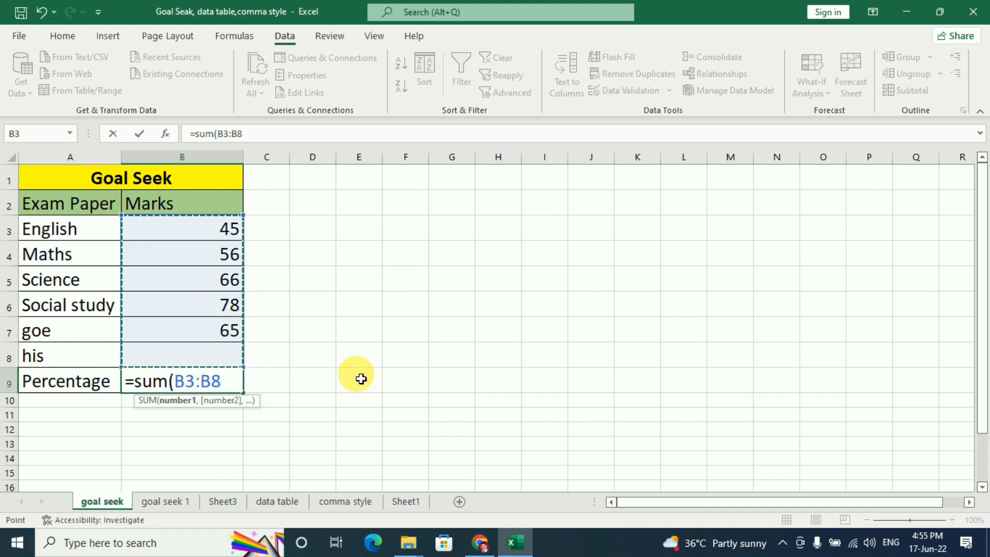
text())
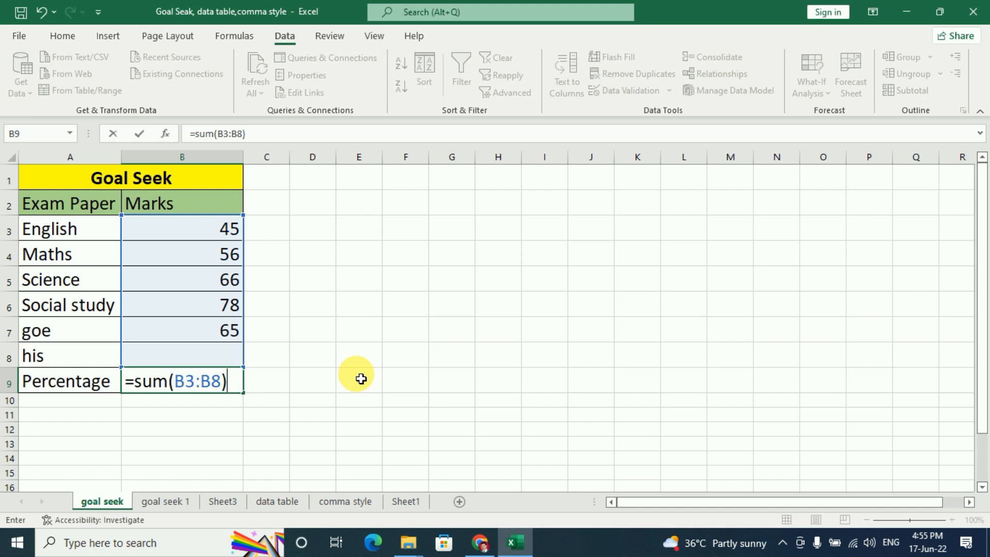
text(/600*100)
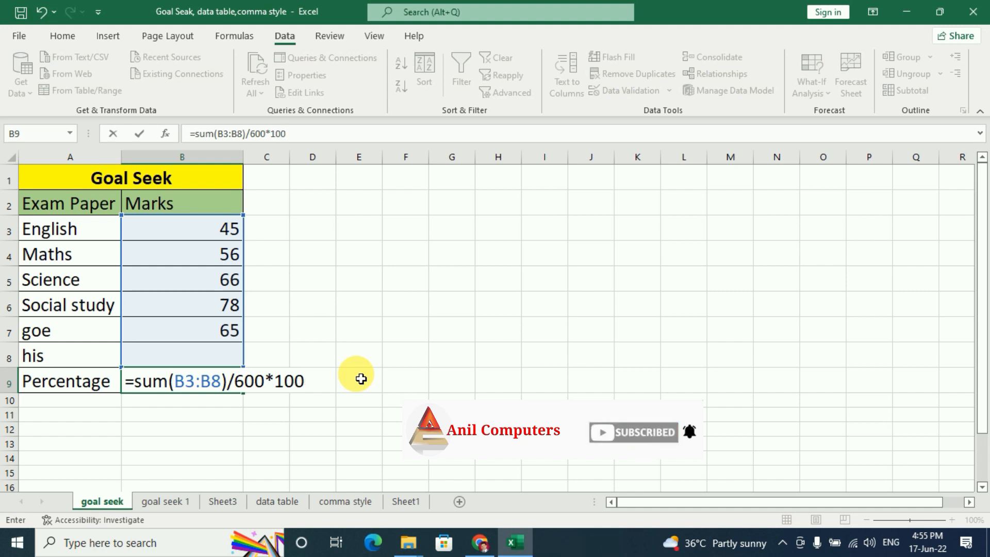
key(Return)
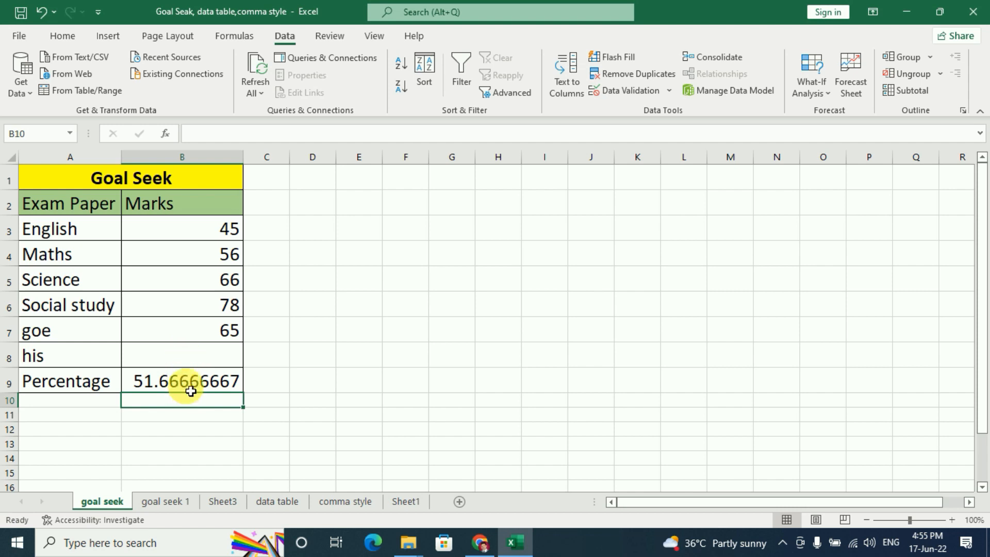
Run Goal Seek to bring Percentage cell B9 to 60 by changing the mark in B8, and keep the solution.
click(816, 91)
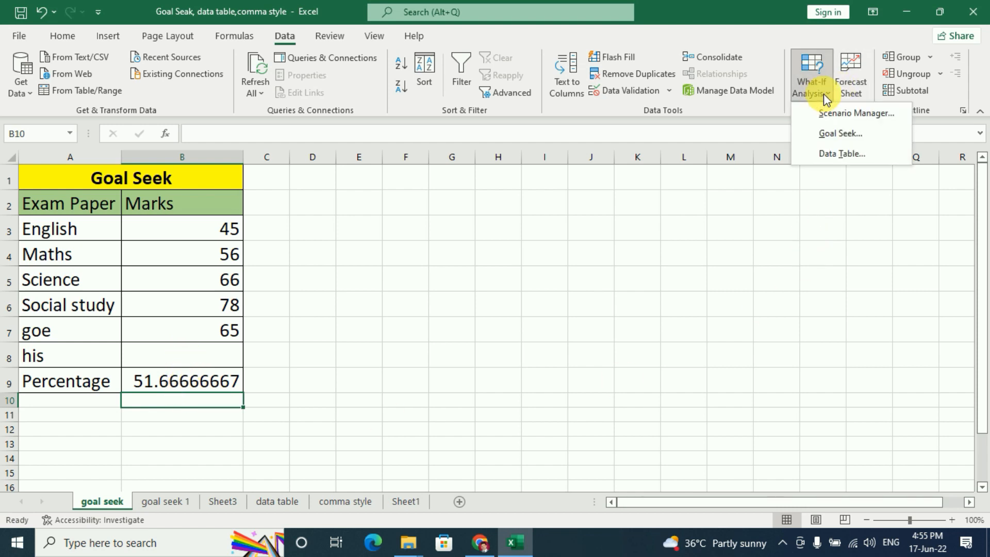
click(841, 134)
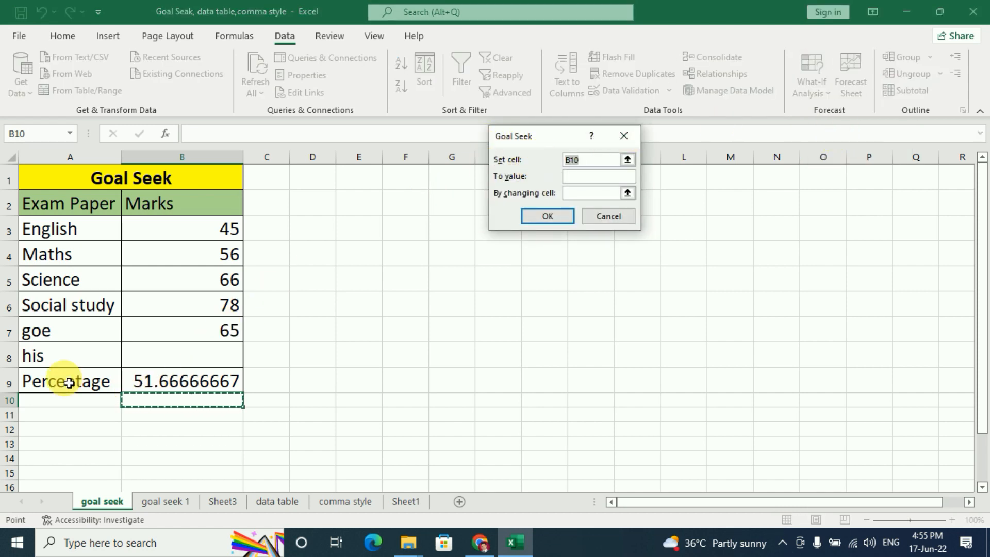
click(171, 384)
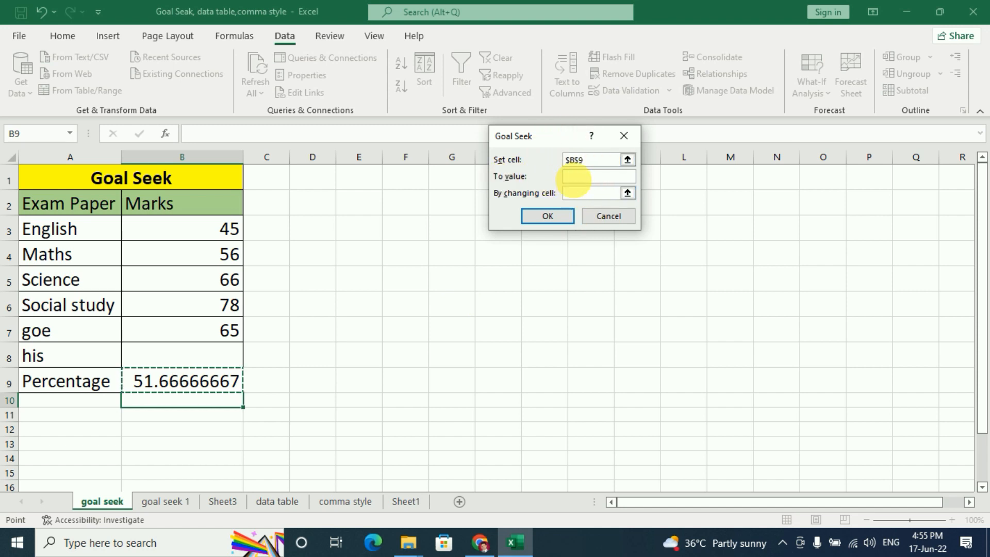
click(580, 180)
text(60)
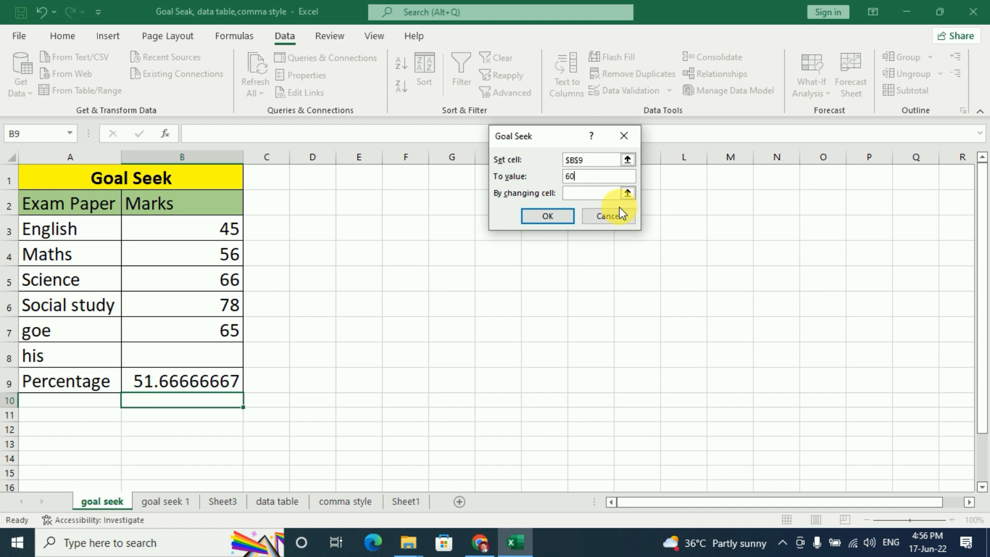
click(587, 194)
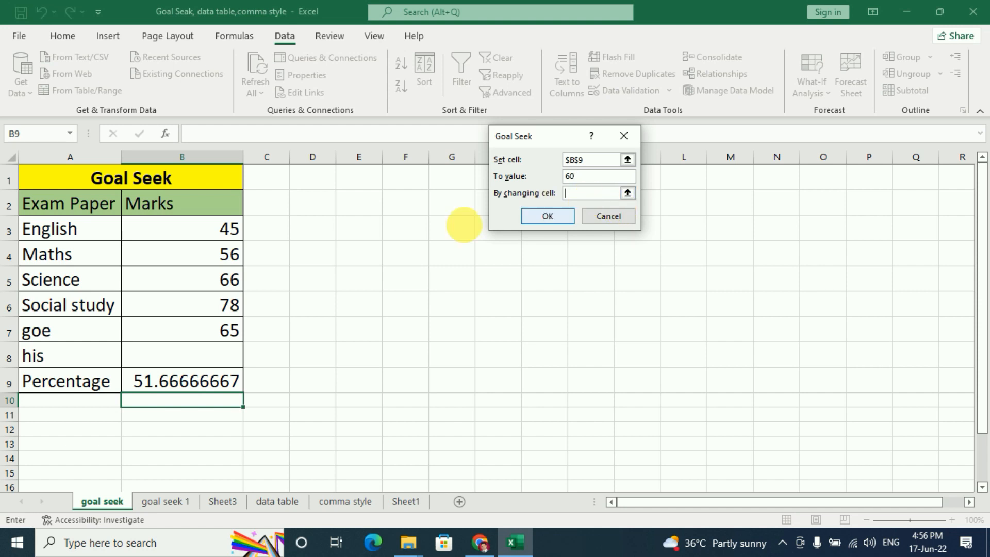
click(220, 361)
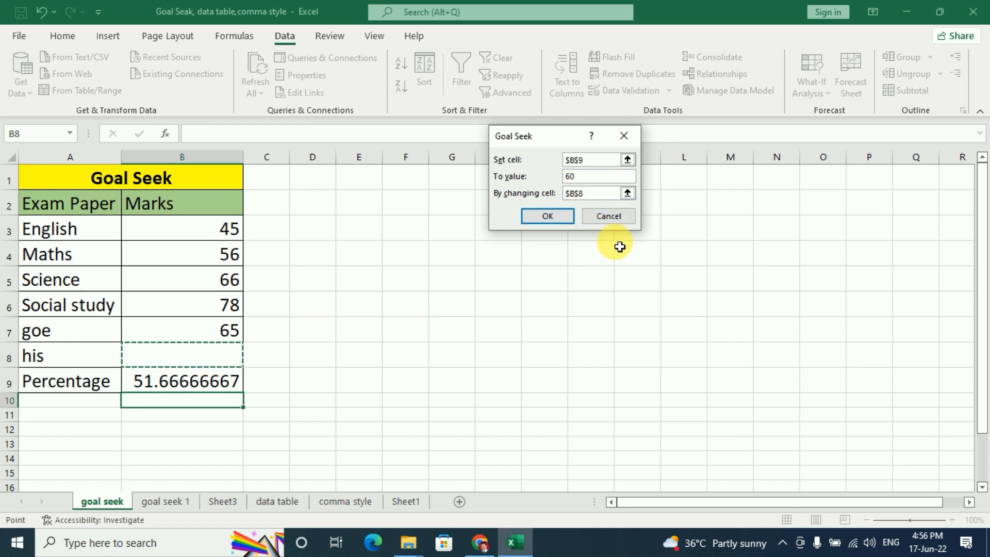
click(548, 216)
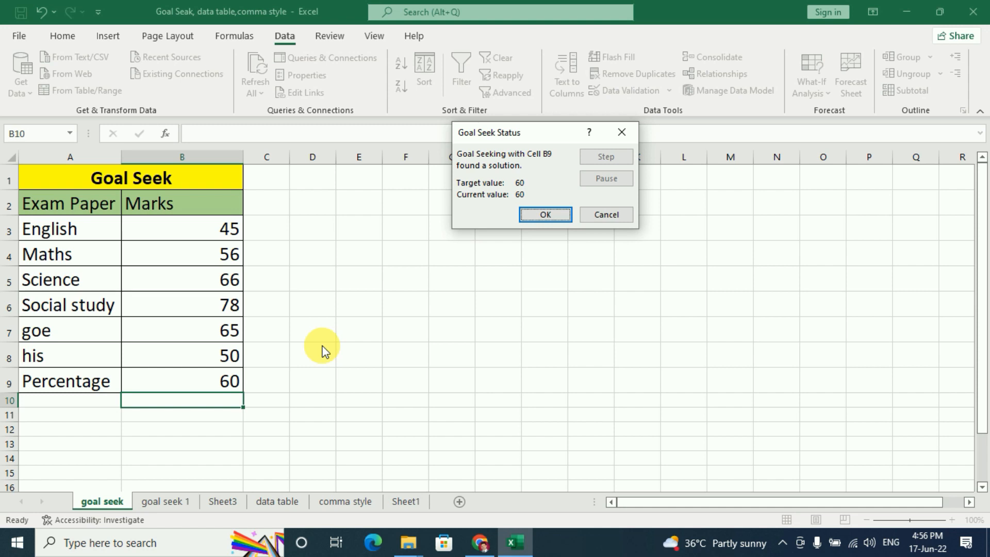
click(537, 218)
On the goal seek 1 sheet, replace the Product Sale Total in cell G4 with the formula =G2*G3.
click(165, 501)
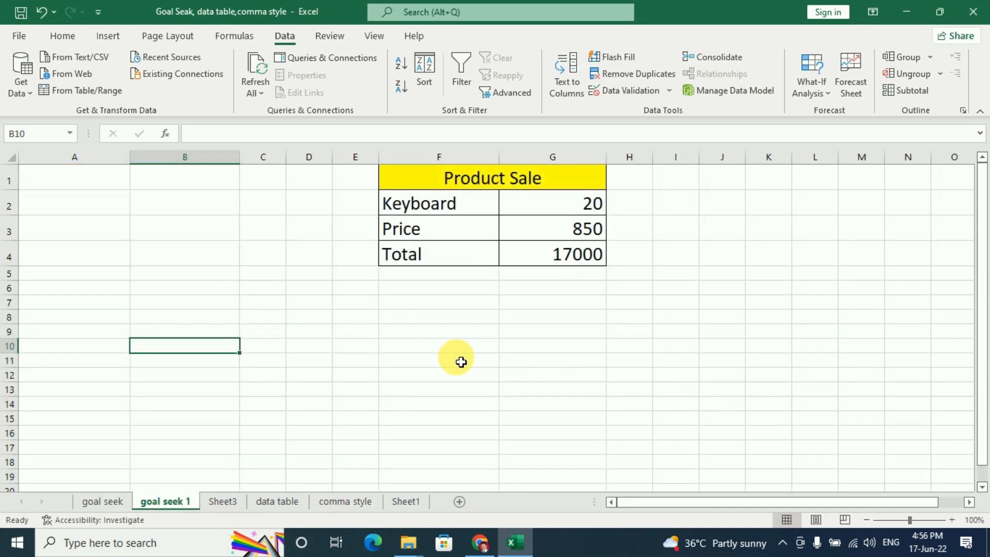
click(482, 368)
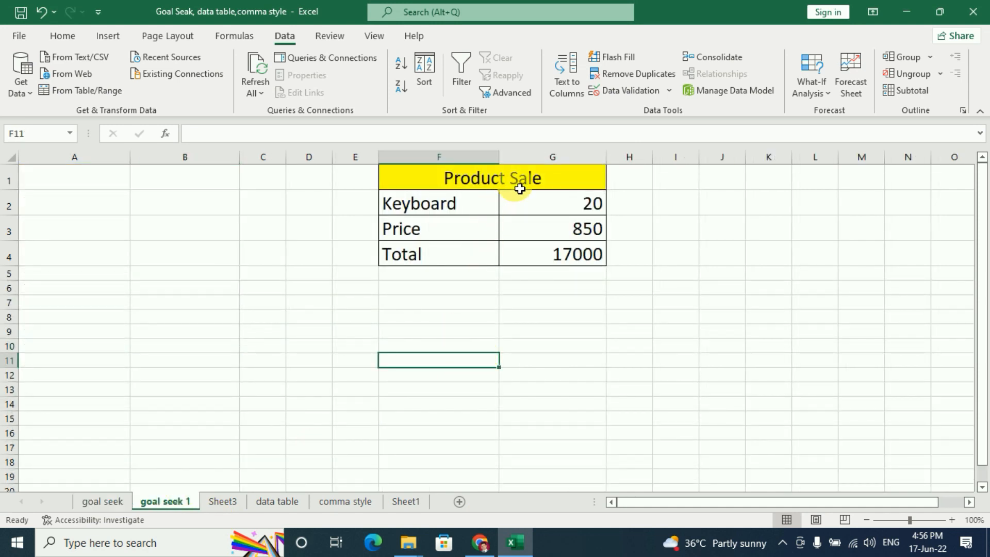
click(453, 205)
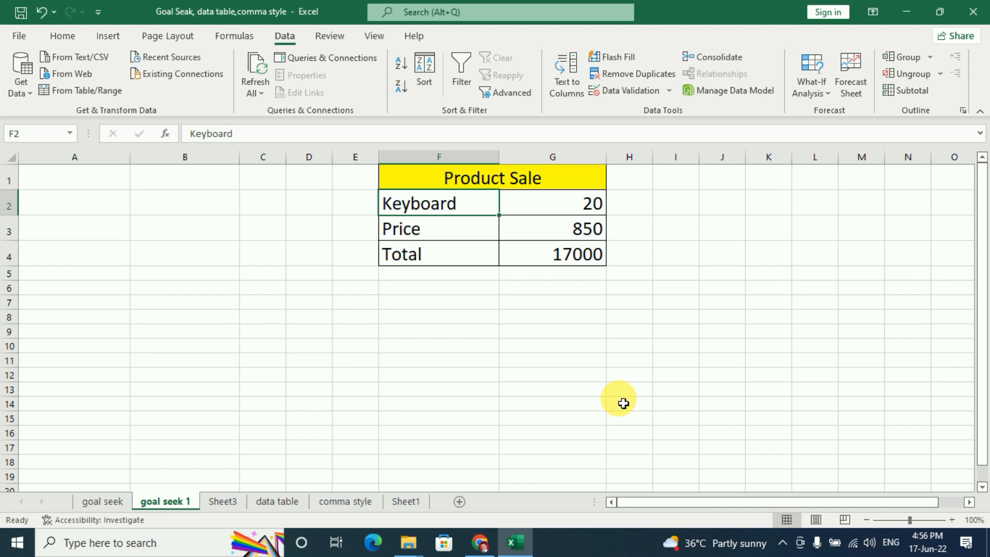
click(539, 254)
key(Delete)
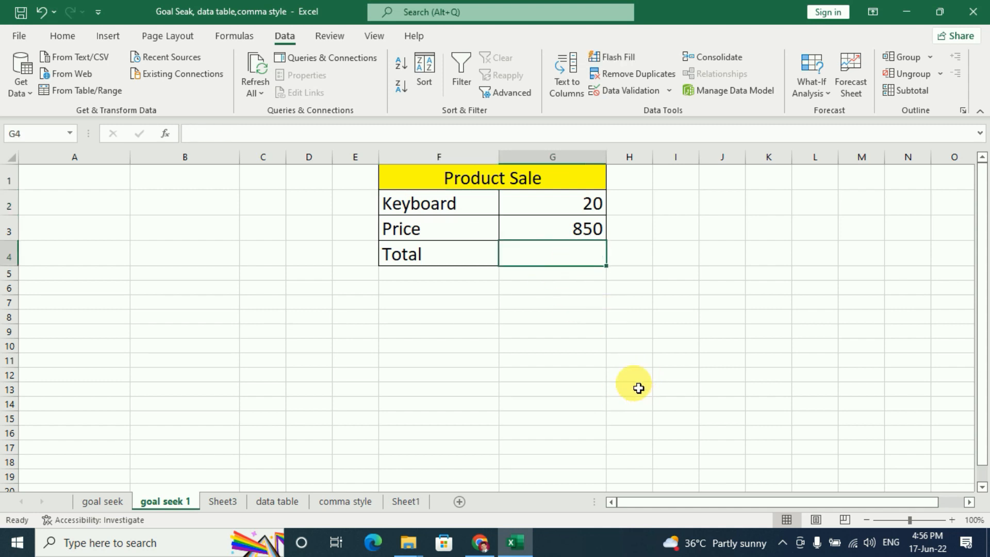
text(=)
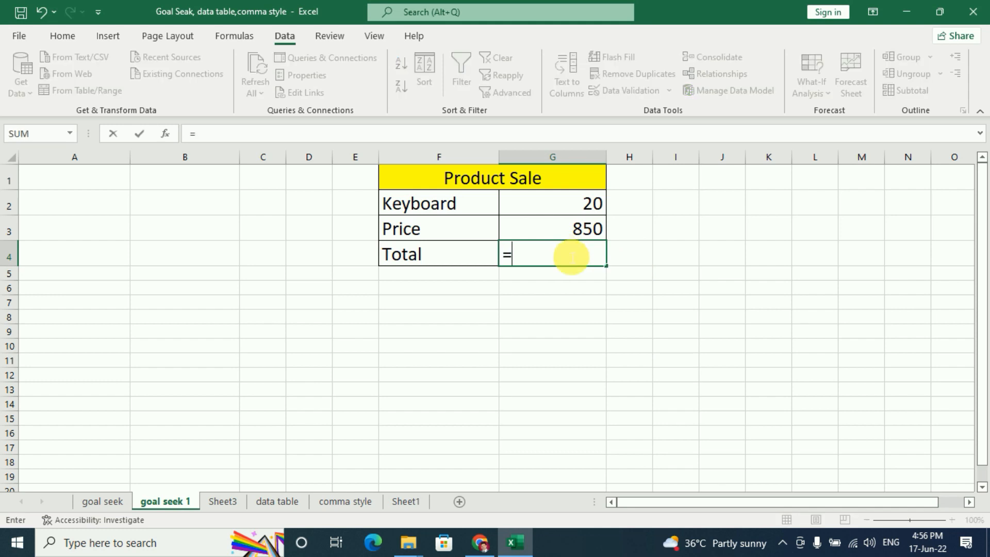
click(564, 202)
text(*)
click(572, 229)
key(Return)
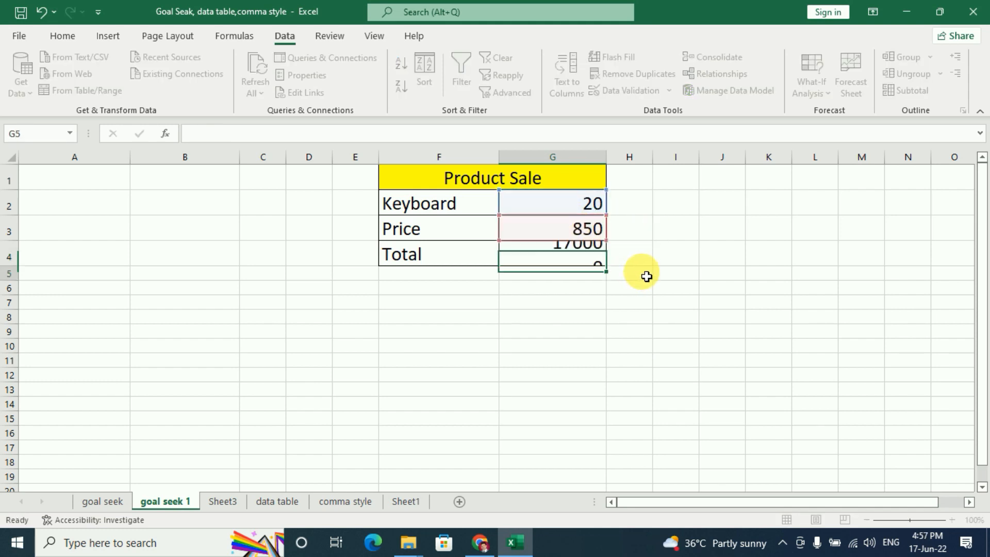
click(563, 250)
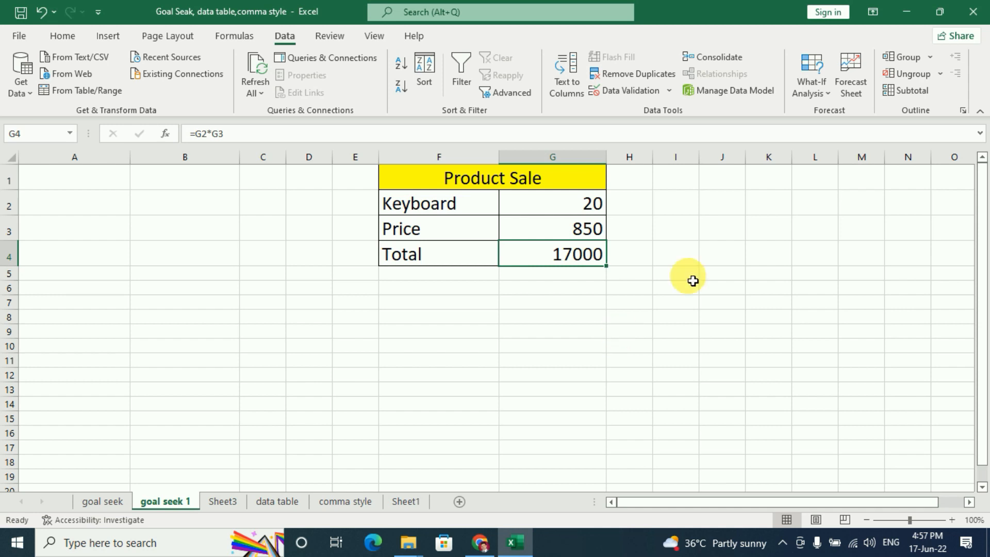
Run Goal Seek to bring Total cell G4 to 20000 by changing the Price in G3.
click(569, 235)
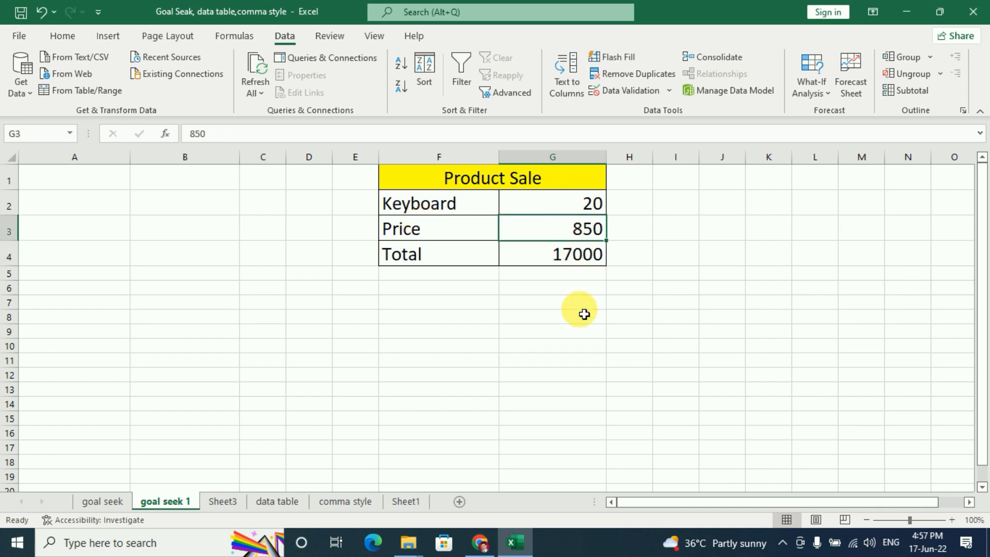
click(813, 90)
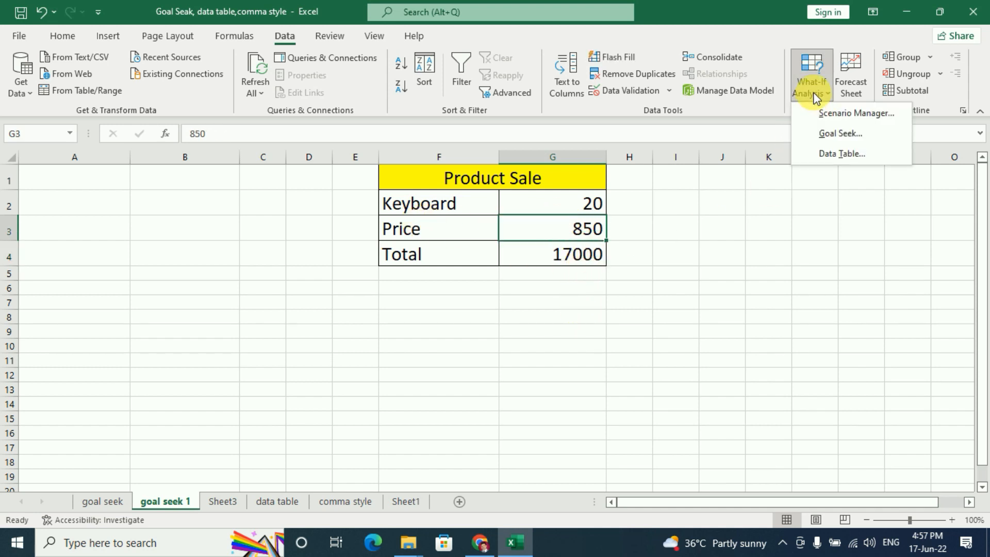
click(839, 134)
drag(547, 140, 693, 135)
click(548, 256)
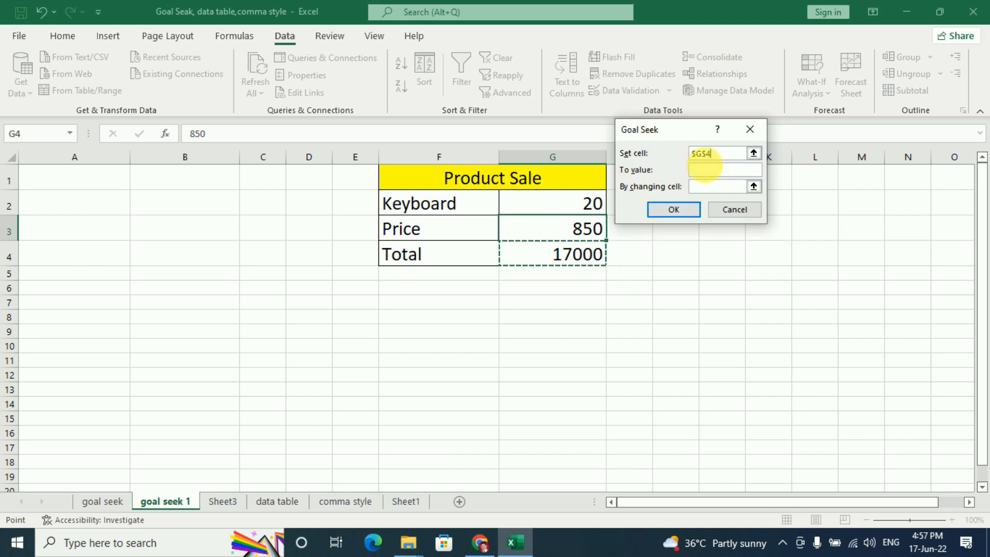
click(704, 170)
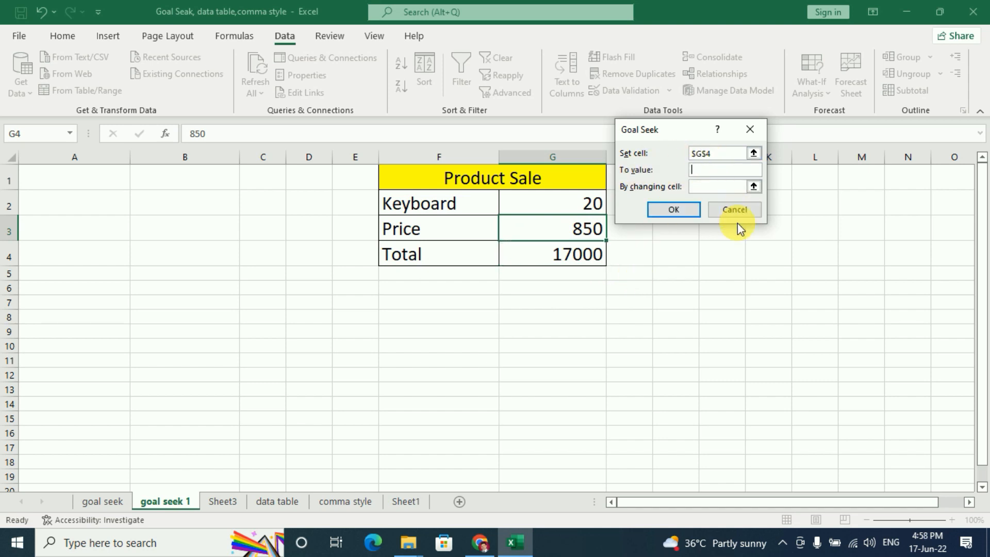
text(20000)
click(719, 187)
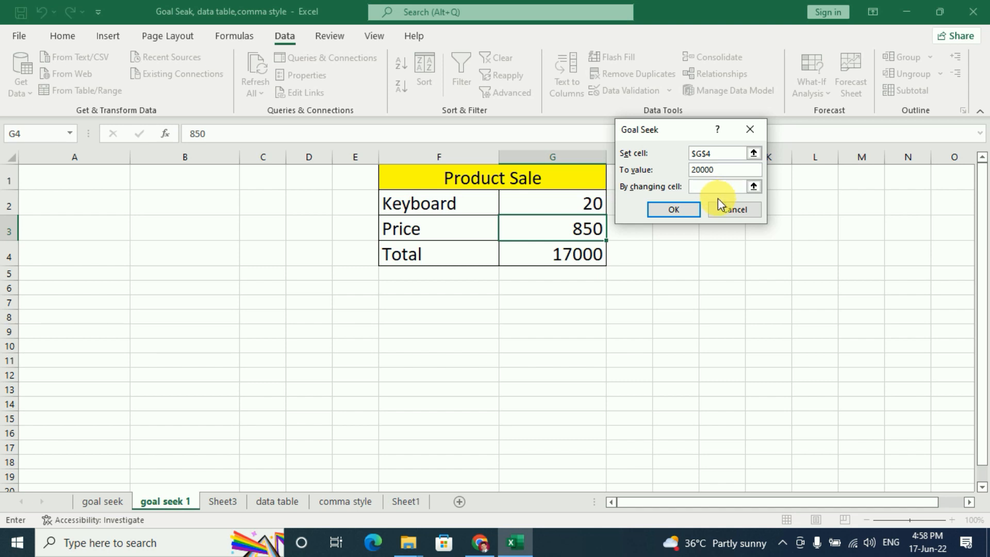
click(575, 236)
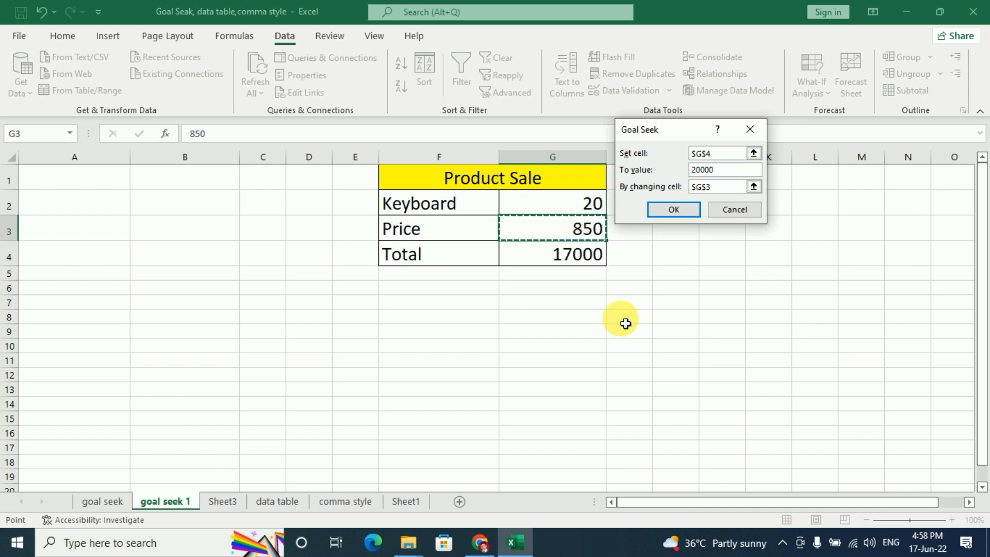
click(681, 206)
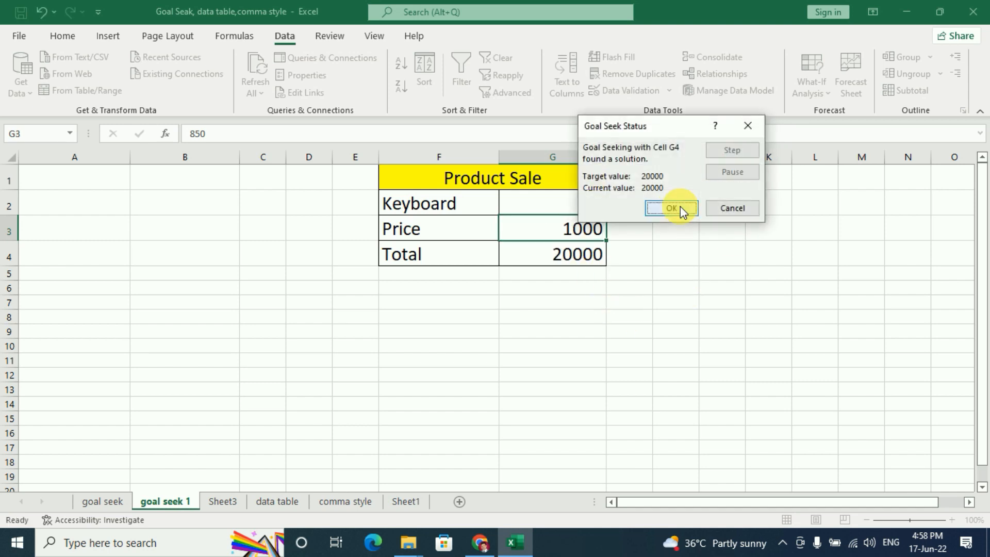
drag(665, 134, 788, 164)
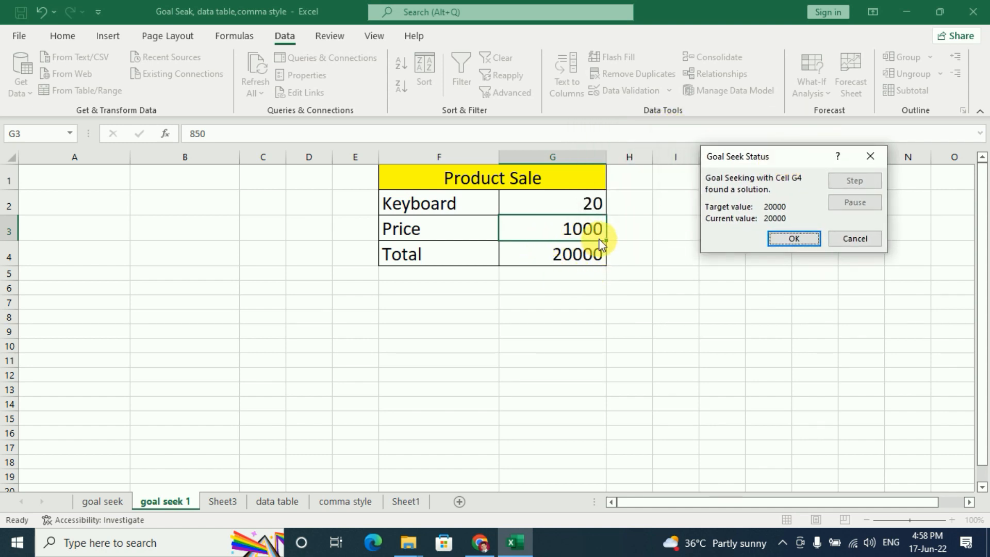